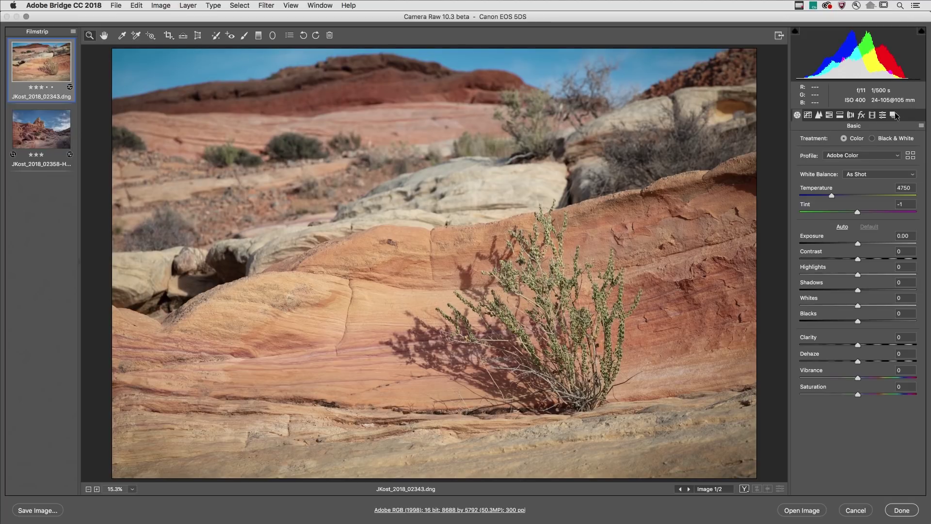
Check the calibration settings, then toggle the photo to black and white and back to colour
left_click(872, 116)
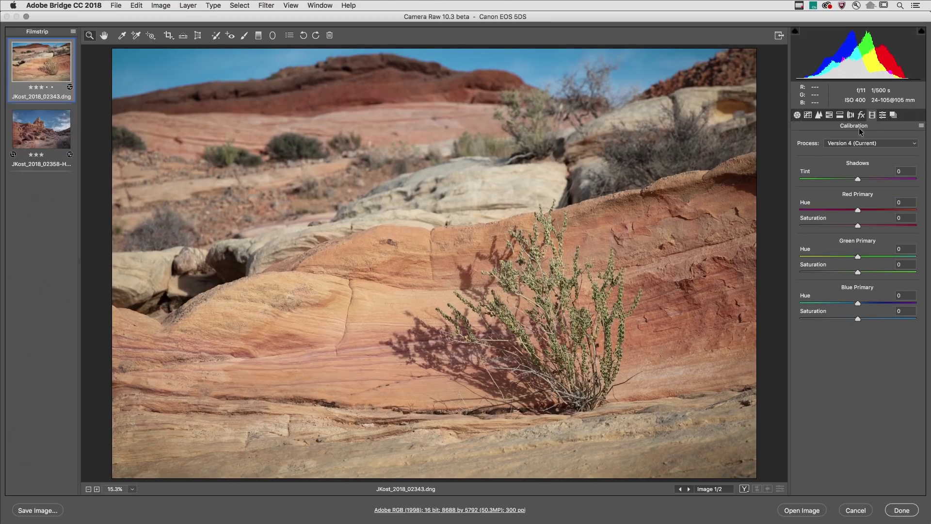
left_click(798, 116)
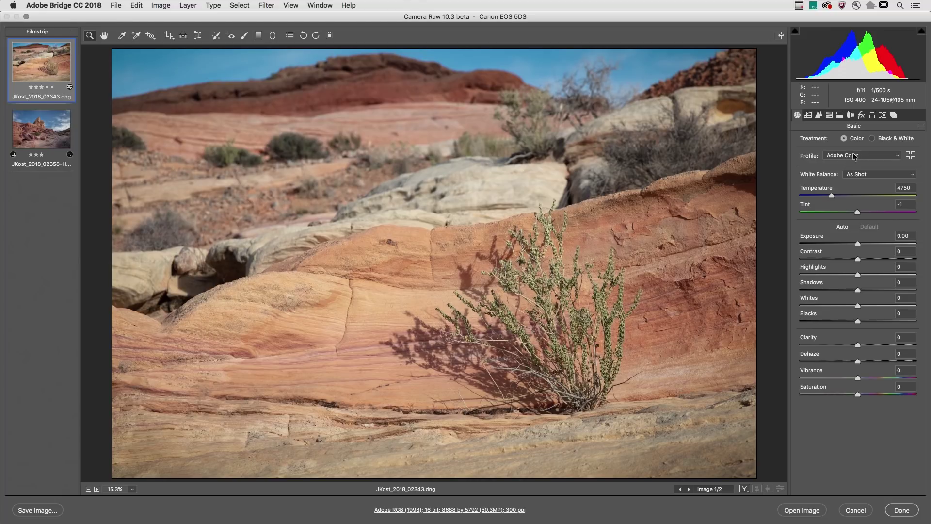
left_click(872, 138)
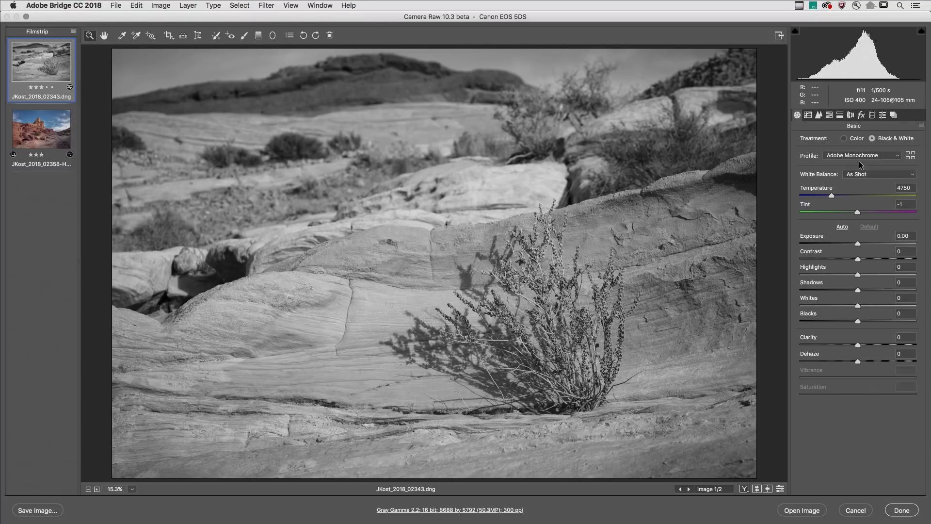
left_click(842, 138)
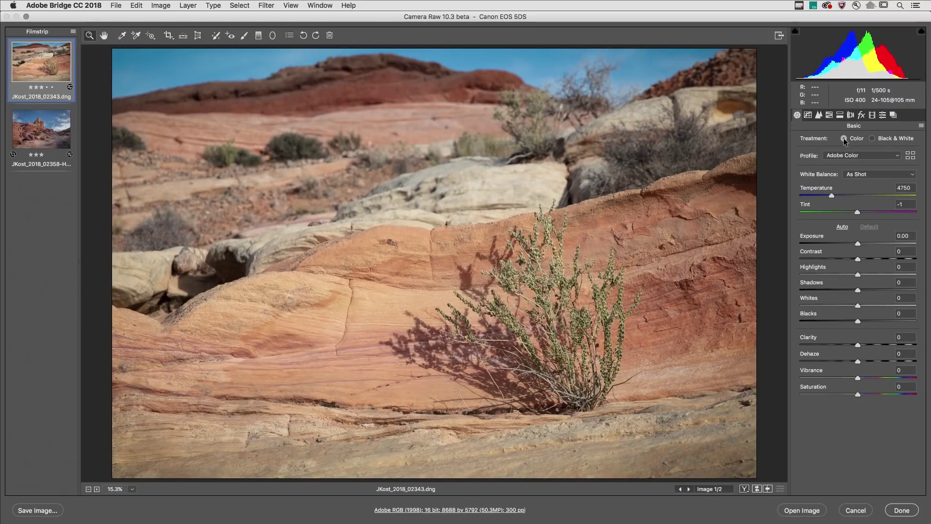
Apply Adobe Landscape from the expanded Adobe Raw group in the Profile Browser
left_click(910, 157)
left_click(795, 187)
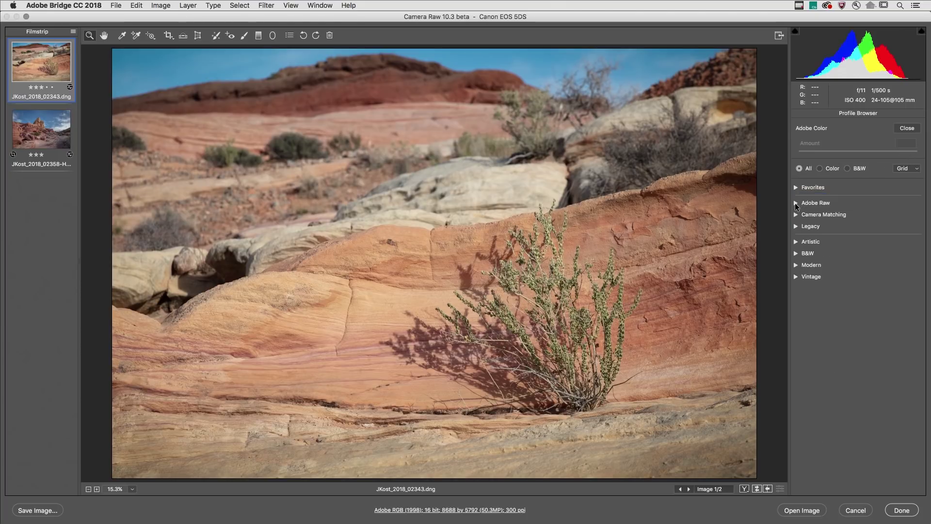
left_click(795, 202)
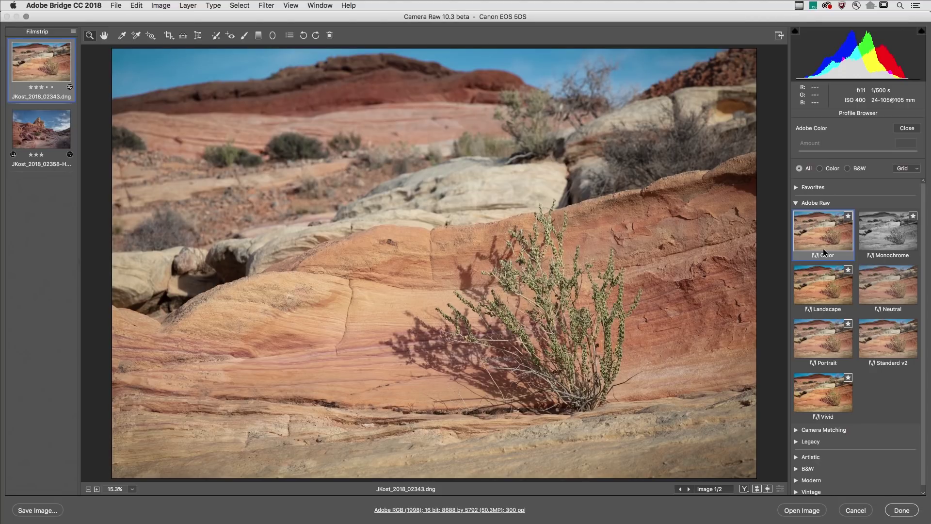
left_click(825, 280)
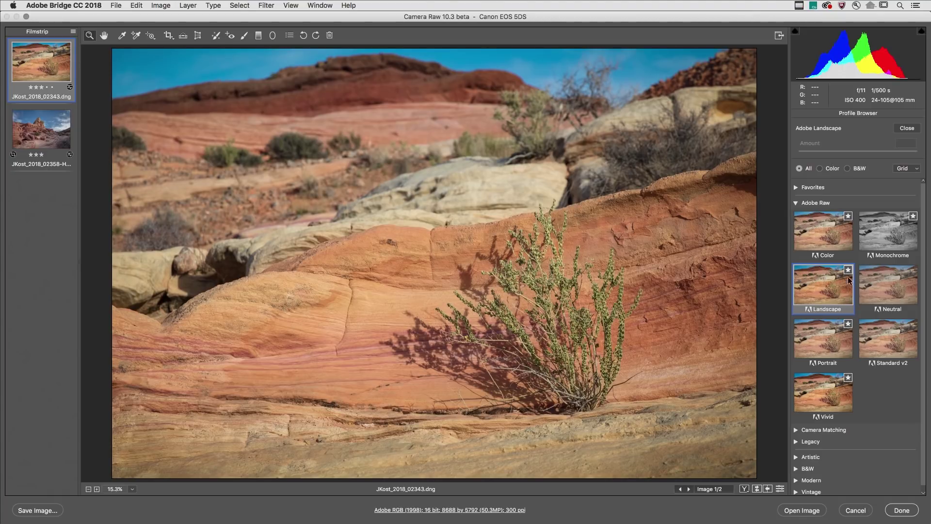
Try Adobe Neutral, Portrait and Standard v2, settle on Adobe Vivid, and collapse Adobe Raw
left_click(870, 284)
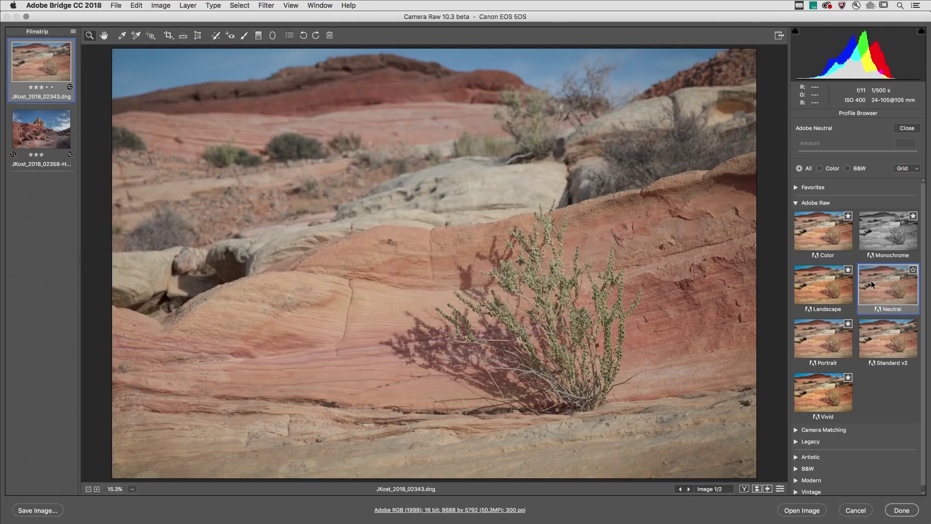
left_click(828, 340)
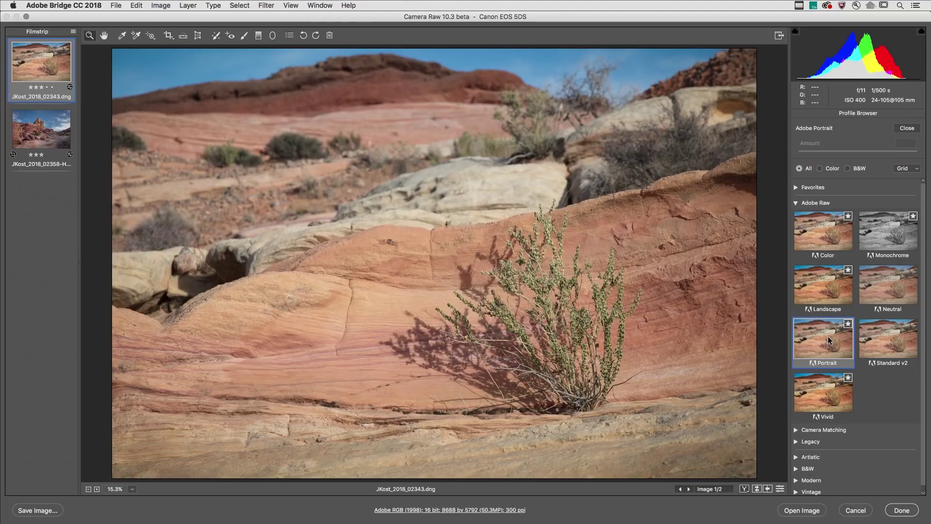
left_click(908, 339)
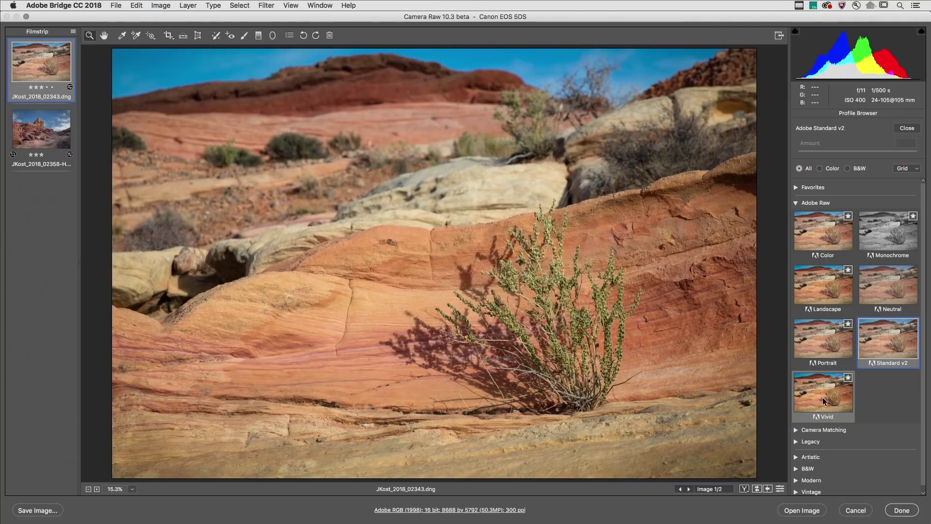
left_click(823, 397)
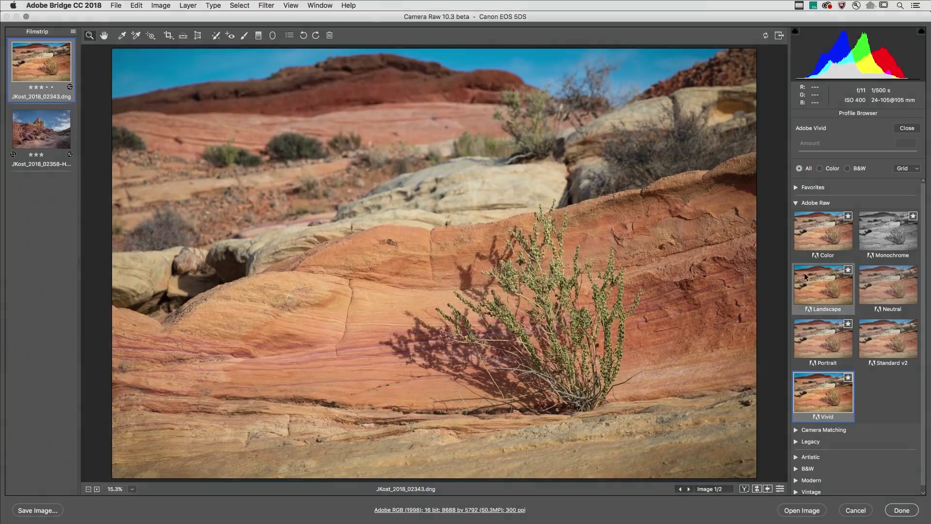
left_click(795, 203)
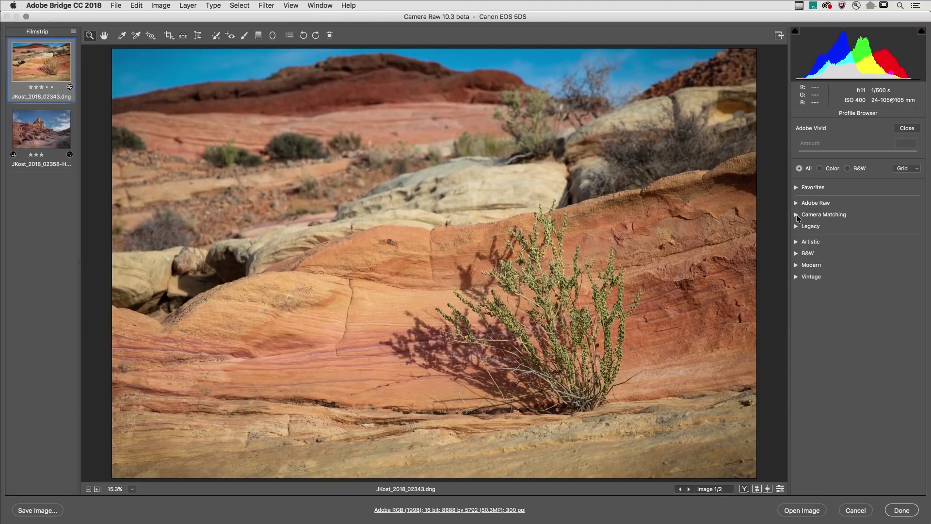
left_click(796, 214)
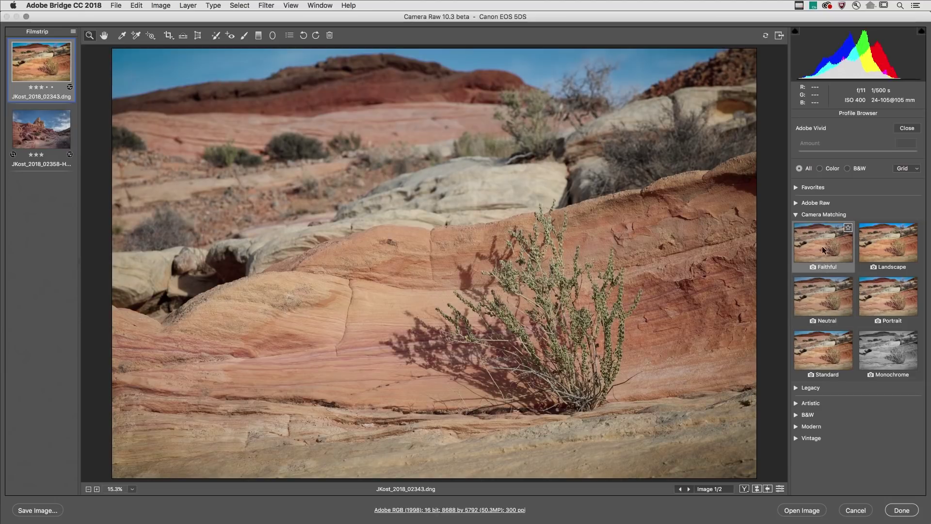
left_click(798, 217)
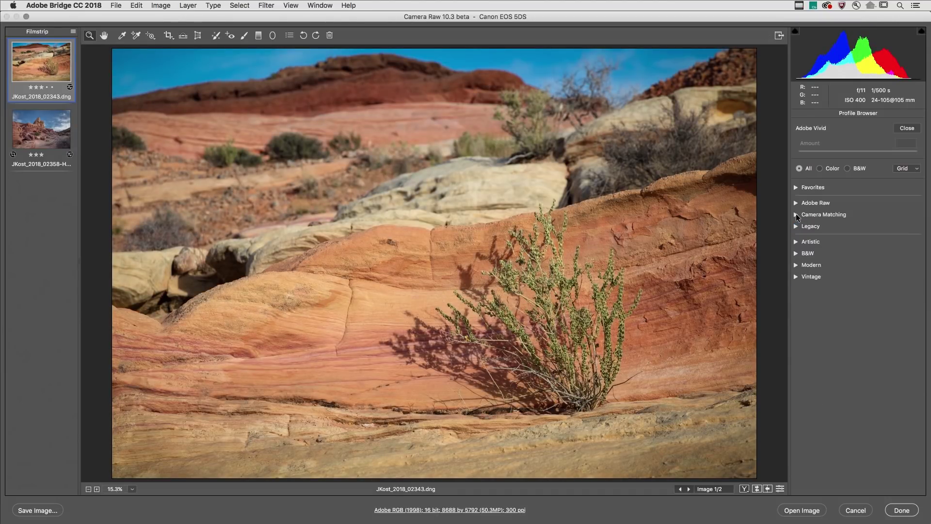
left_click(797, 228)
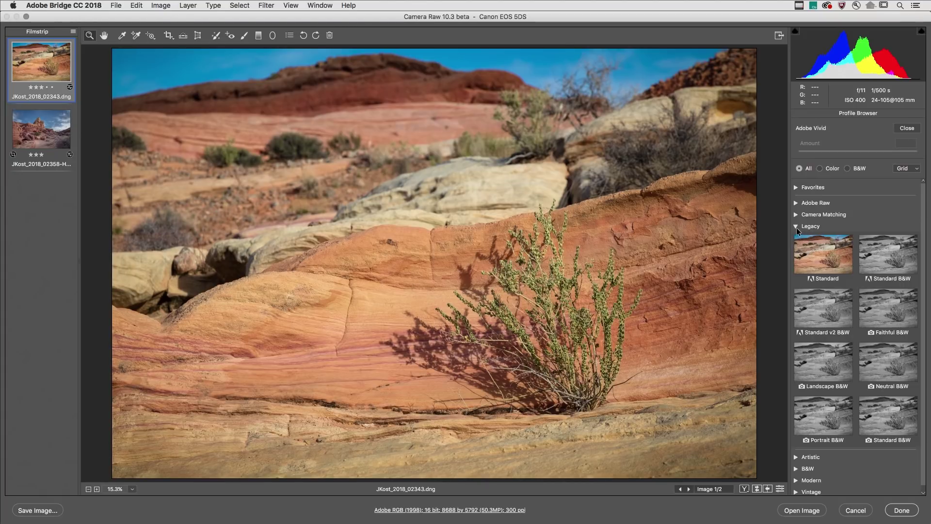
left_click(796, 226)
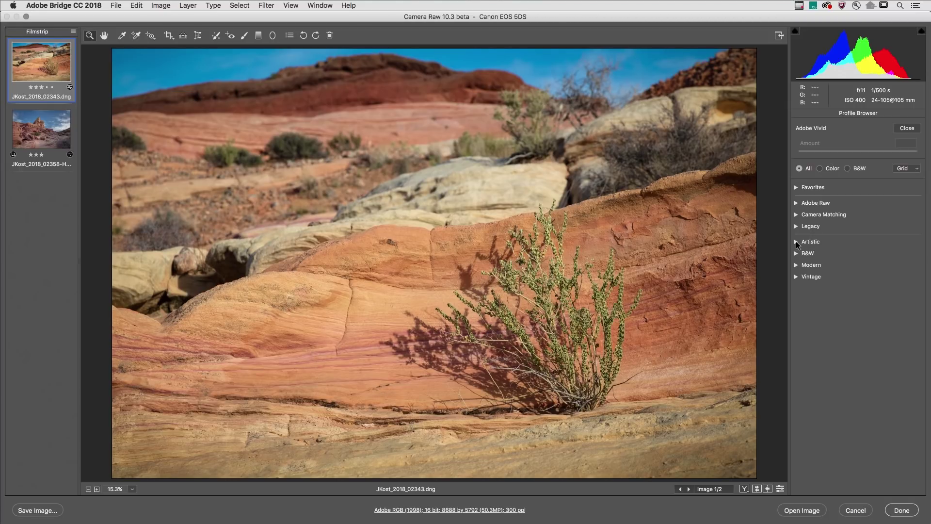
Apply Artistic 05 from the Artistic group and raise its Amount to 163
left_click(797, 242)
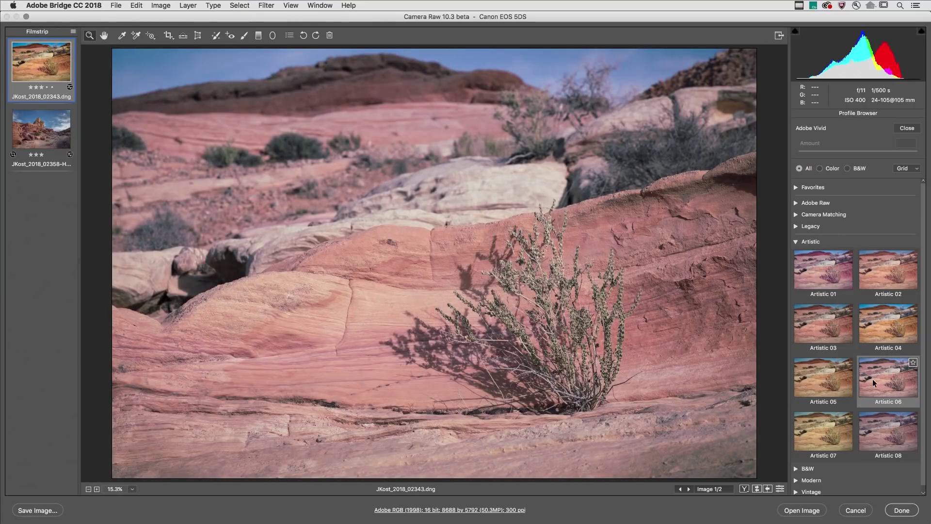
left_click(823, 376)
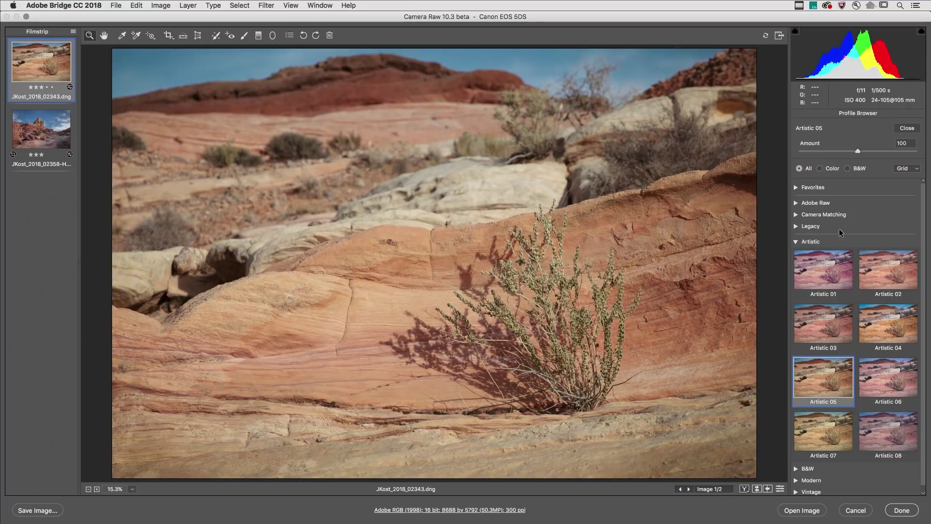
left_click_drag(857, 151, 895, 163)
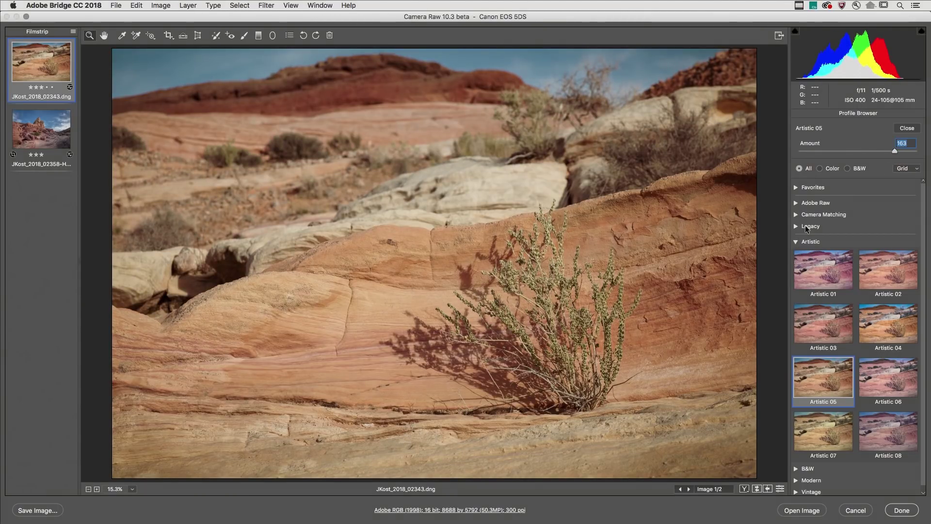
Browse the B&W profile thumbnails, then collapse B&W and expand the Modern group
left_click(796, 242)
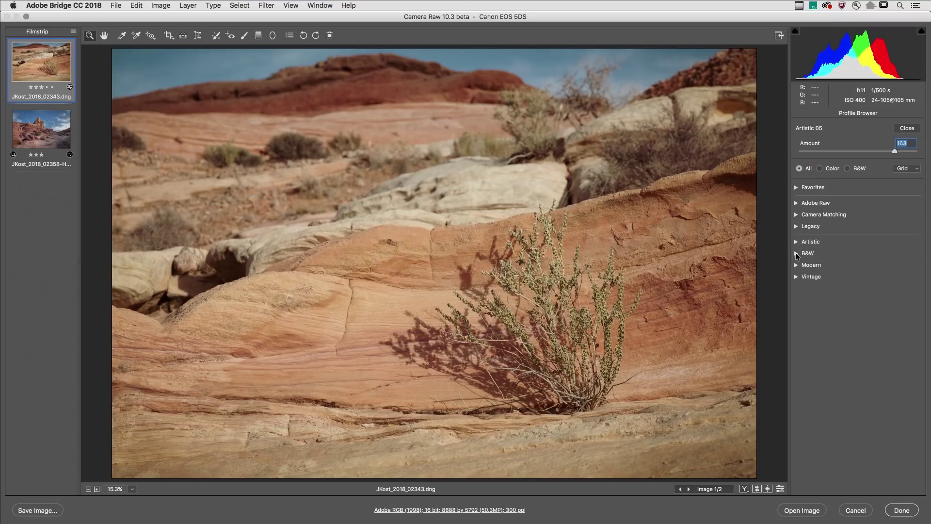
left_click(795, 252)
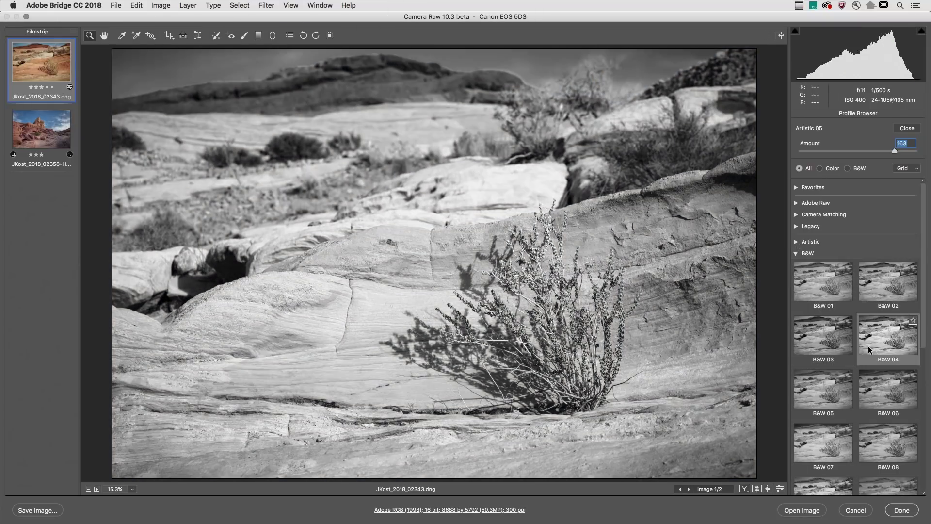
scroll(873, 387, "down", 1)
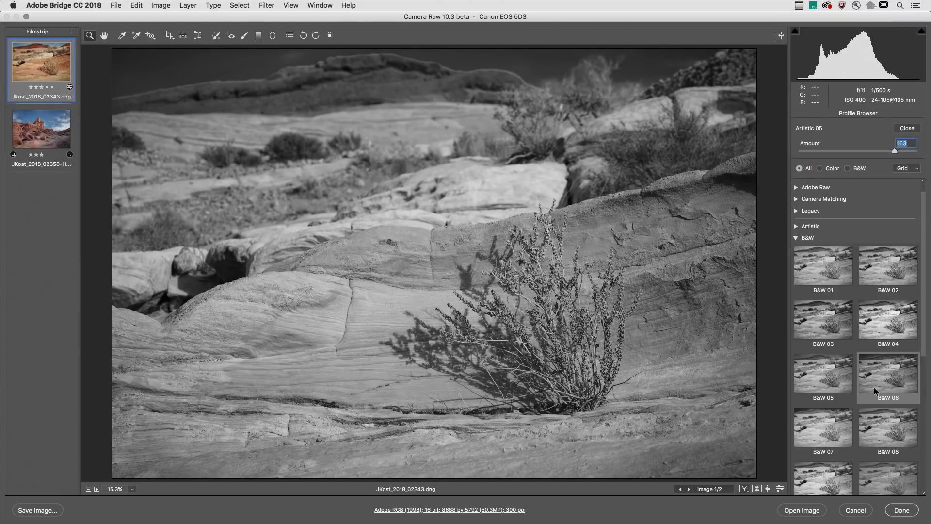
scroll(873, 387, "down", 5)
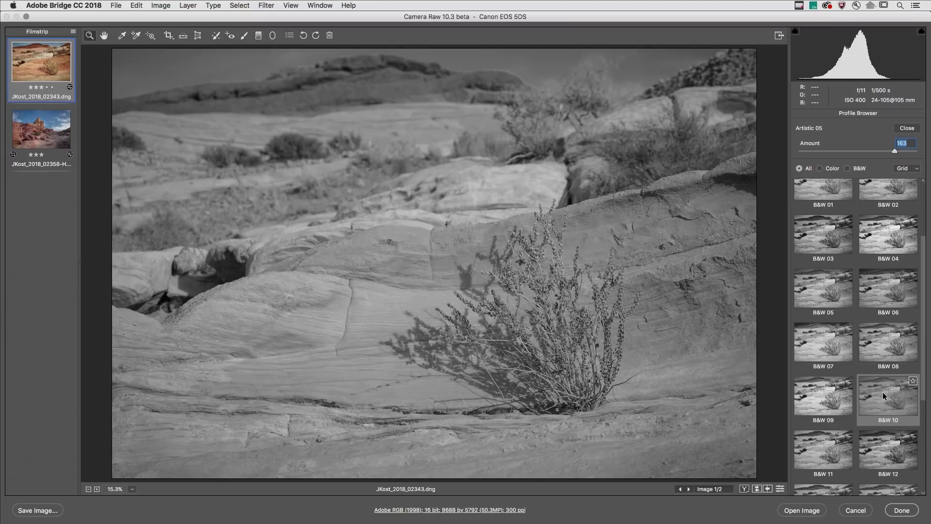
scroll(883, 392, "down", 2)
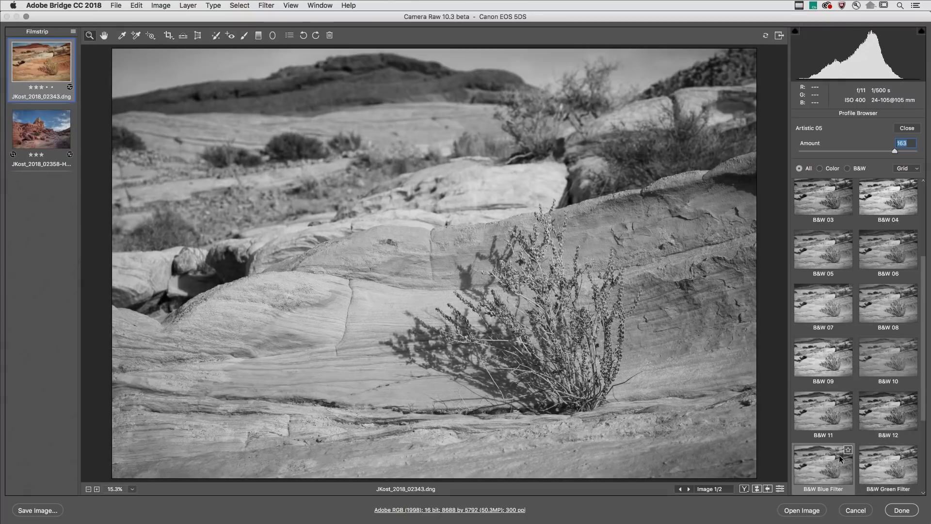
scroll(815, 221, "up", 4)
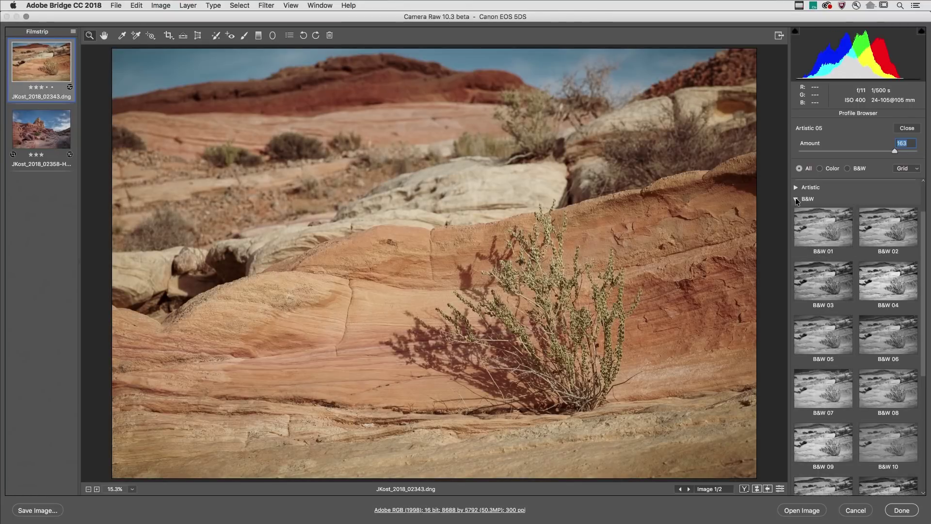
left_click(796, 199)
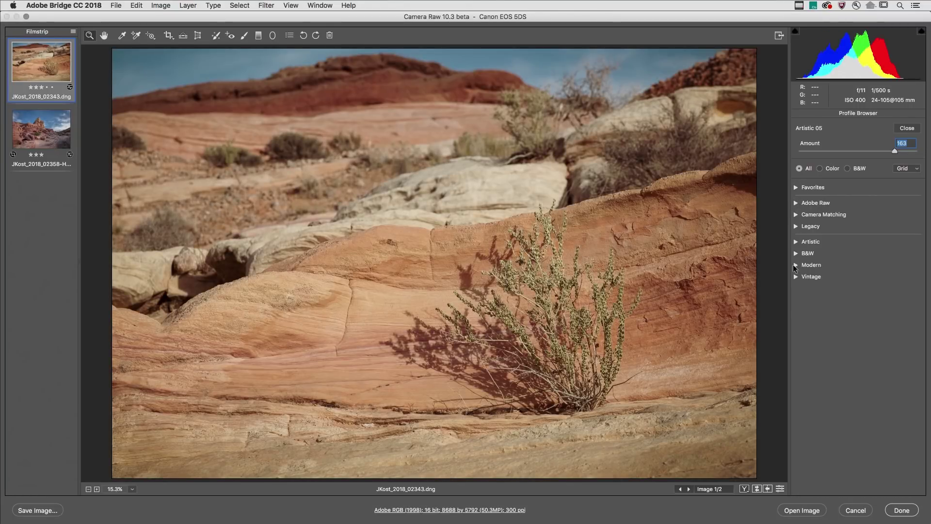
left_click(796, 265)
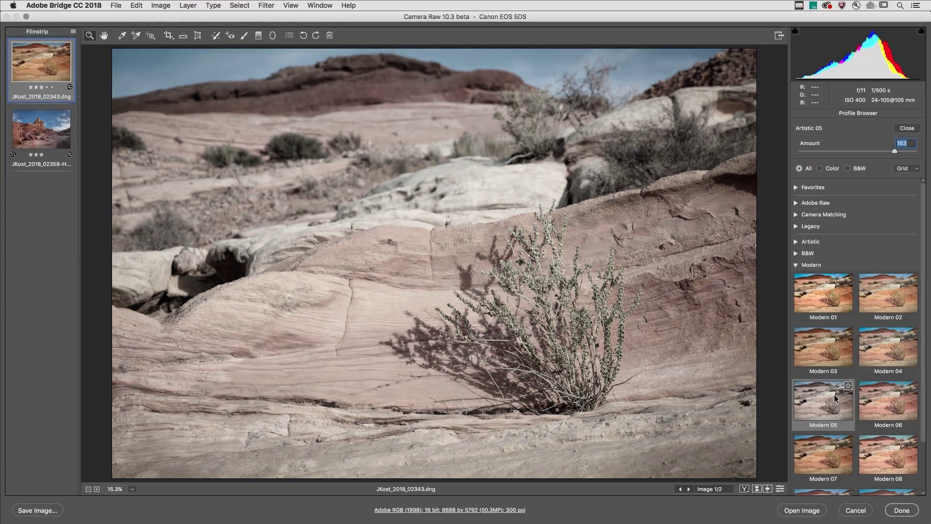
Apply Modern 05 at Amount 100, then briefly expand and collapse the Vintage group
left_click(834, 394)
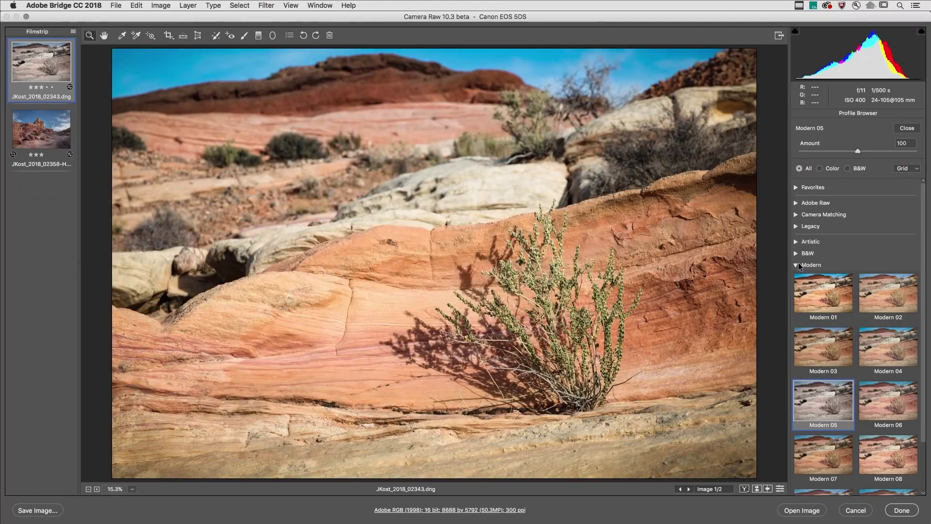
left_click(795, 265)
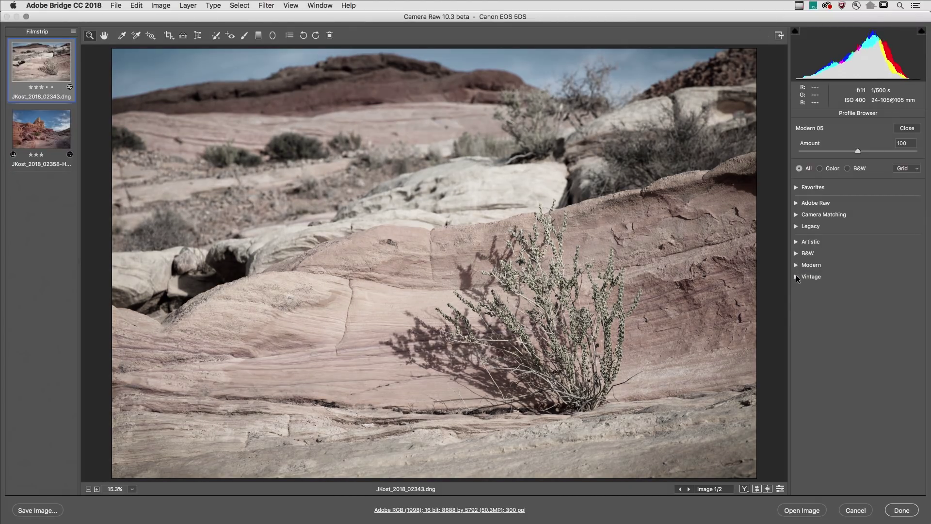
left_click(796, 277)
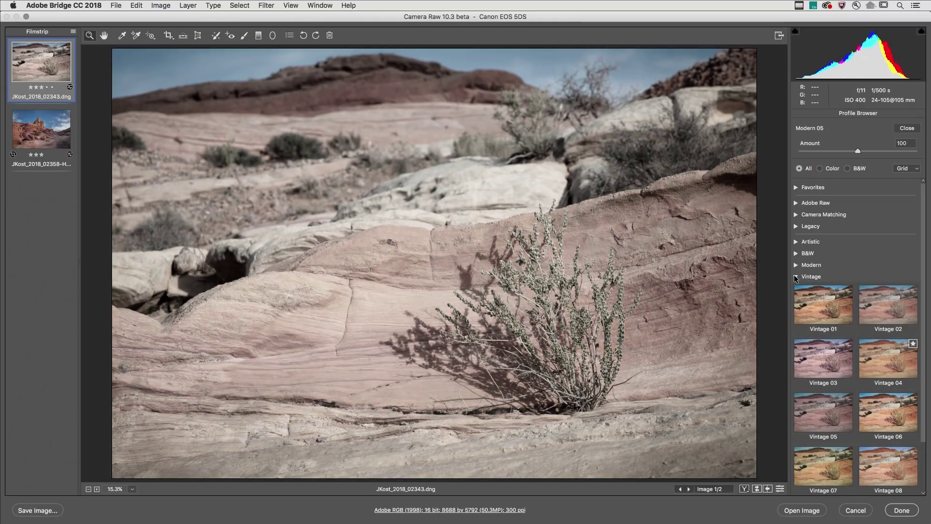
left_click(796, 277)
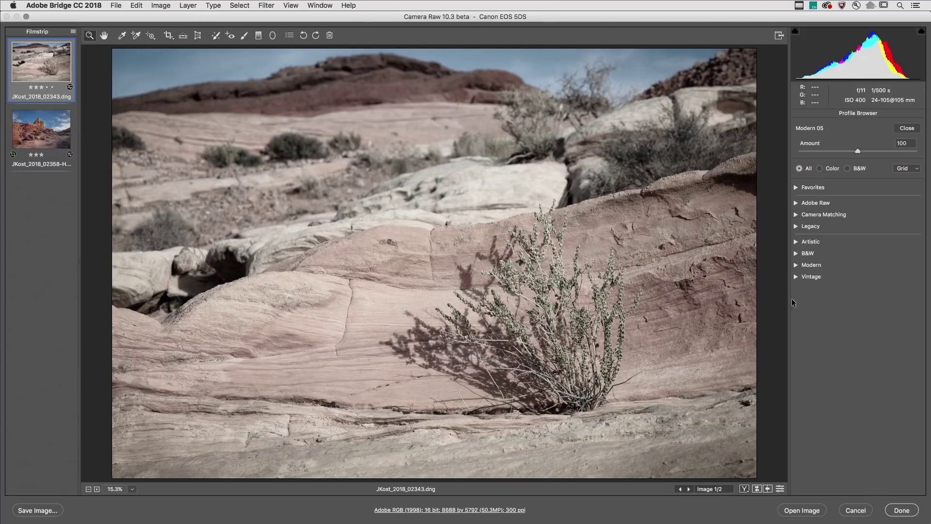
Star Artistic 05 as a favorite profile and unstar Artistic 06
left_click(795, 242)
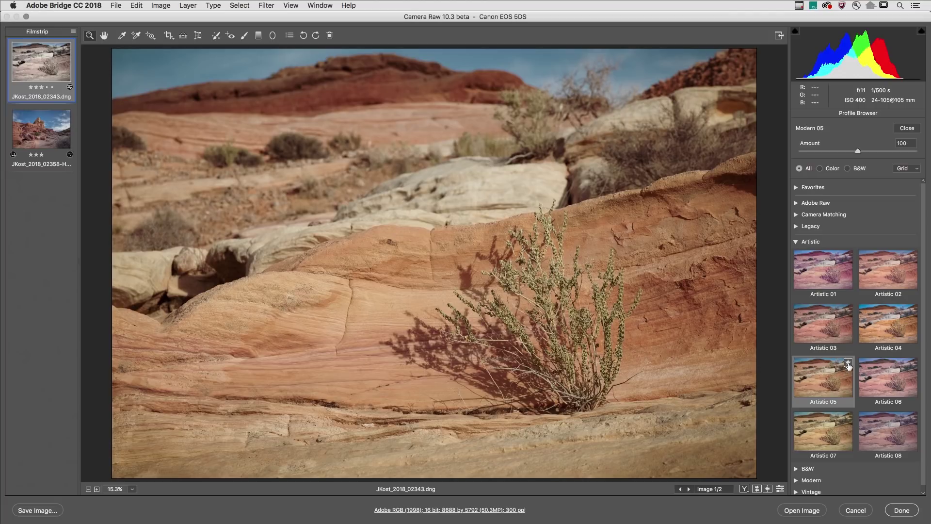
left_click(848, 366)
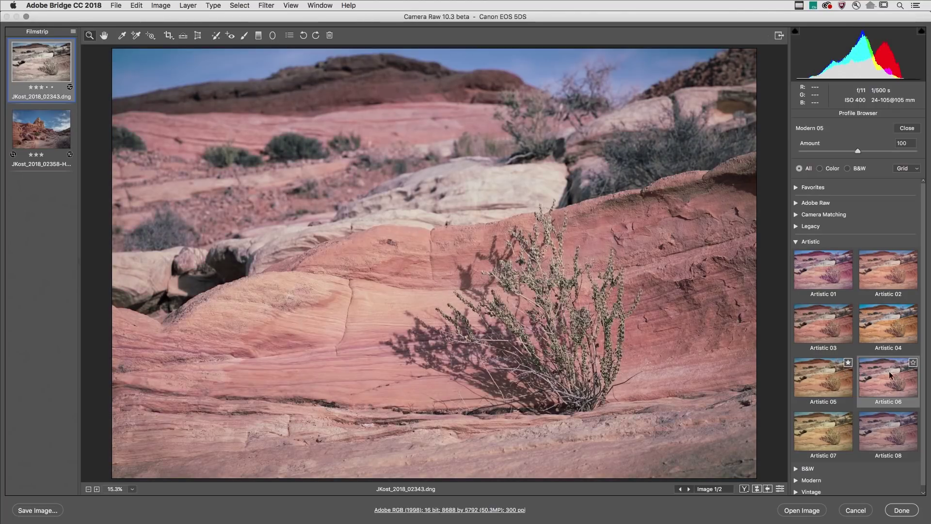
left_click(913, 364)
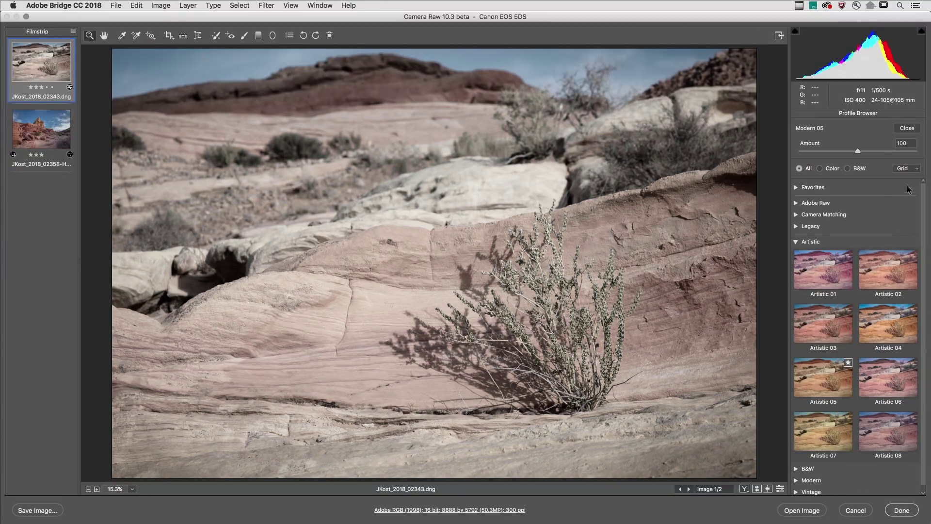
Show profiles as a List, apply Artistic 03, and close the Profile Browser
left_click(906, 168)
left_click(909, 177)
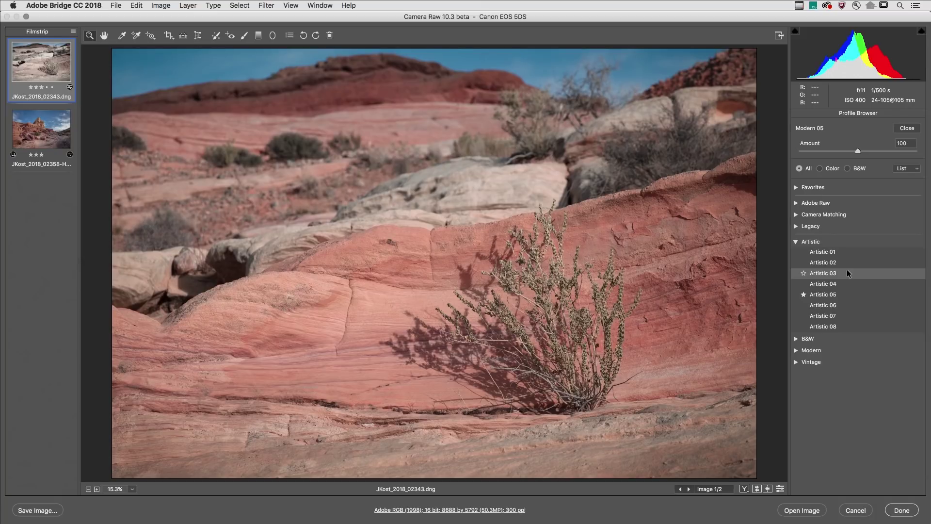
left_click(846, 270)
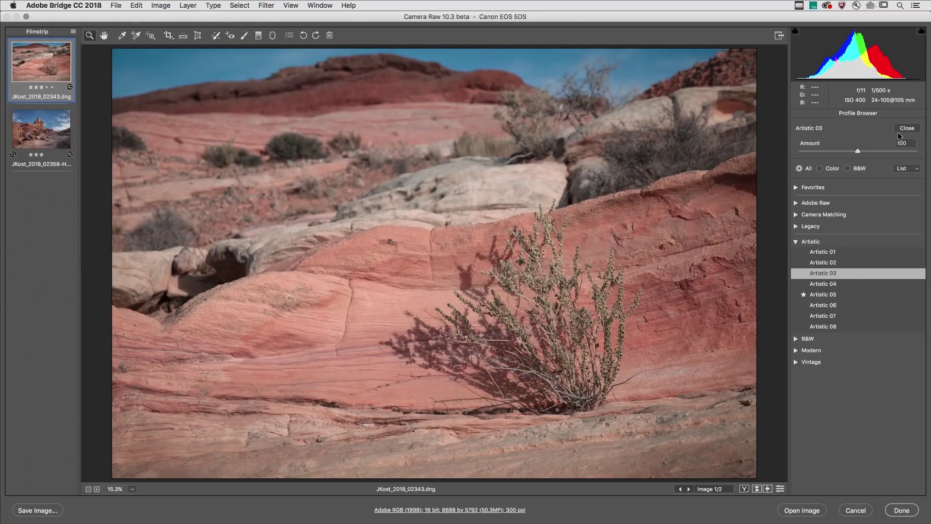
left_click(904, 129)
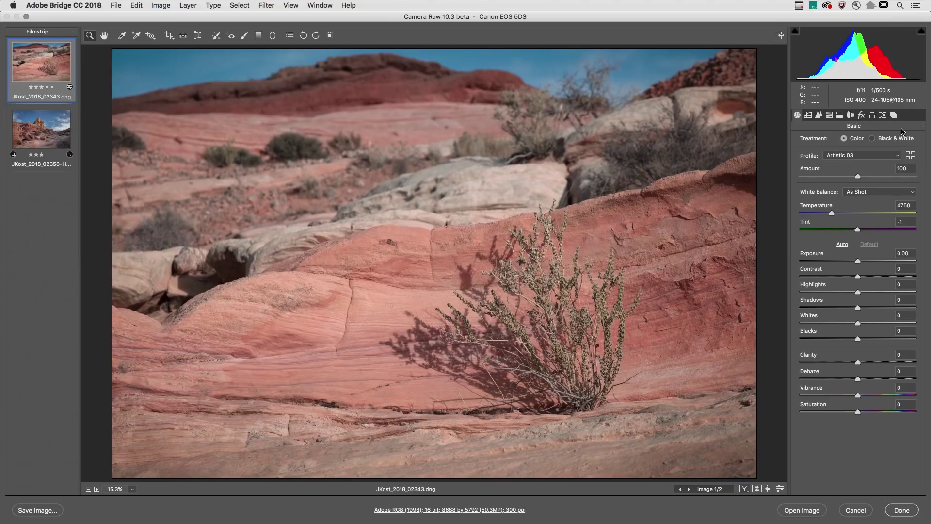
Pick Adobe Landscape from the Profile dropdown and raise Shadows to +74
left_click(878, 156)
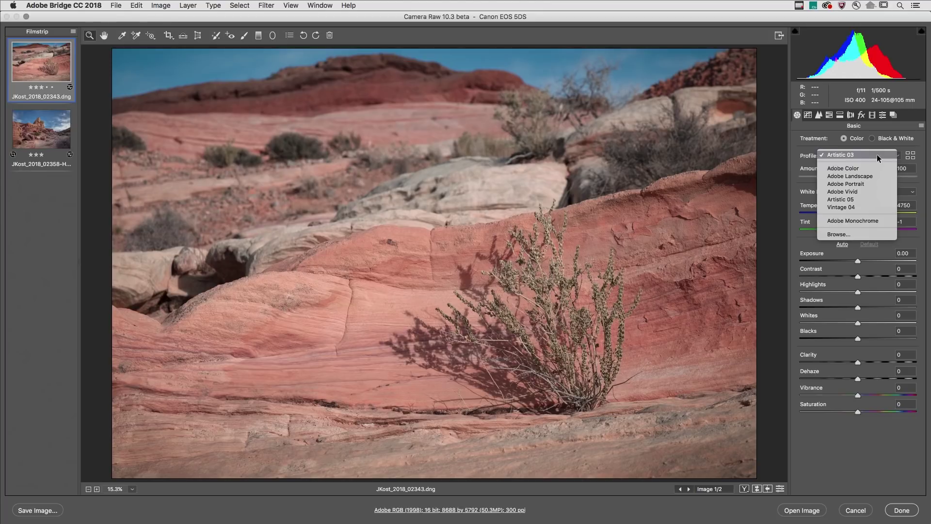
left_click(875, 176)
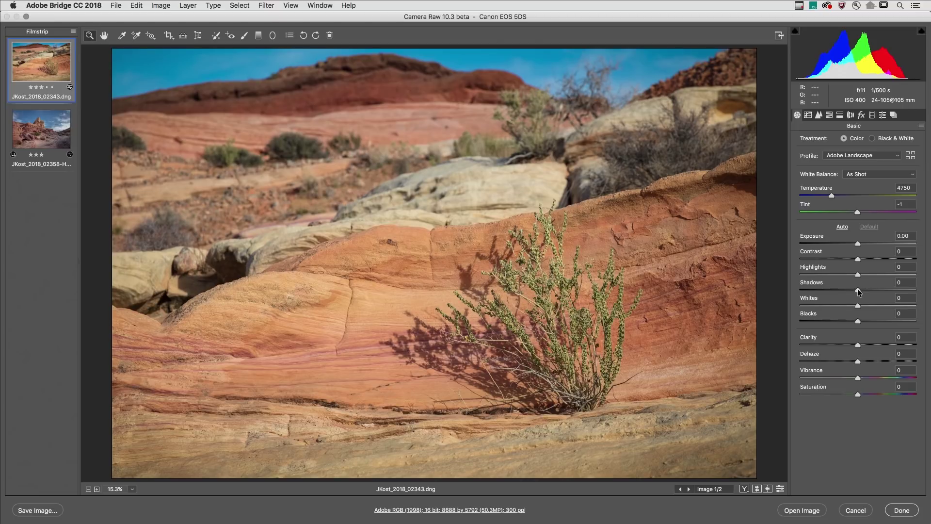
left_click_drag(858, 290, 825, 275)
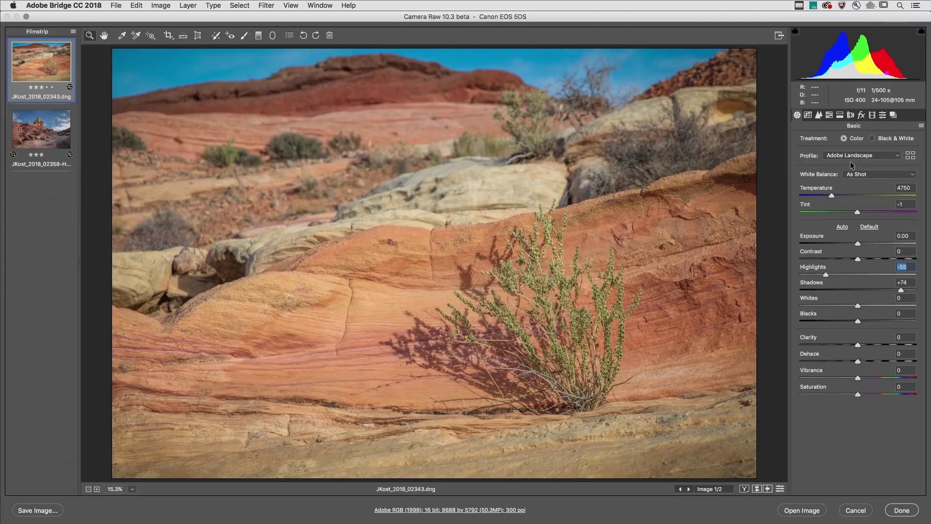
Lower Blues saturation to -53 and start a new preset named 'Landscape Desat sky'
left_click(829, 115)
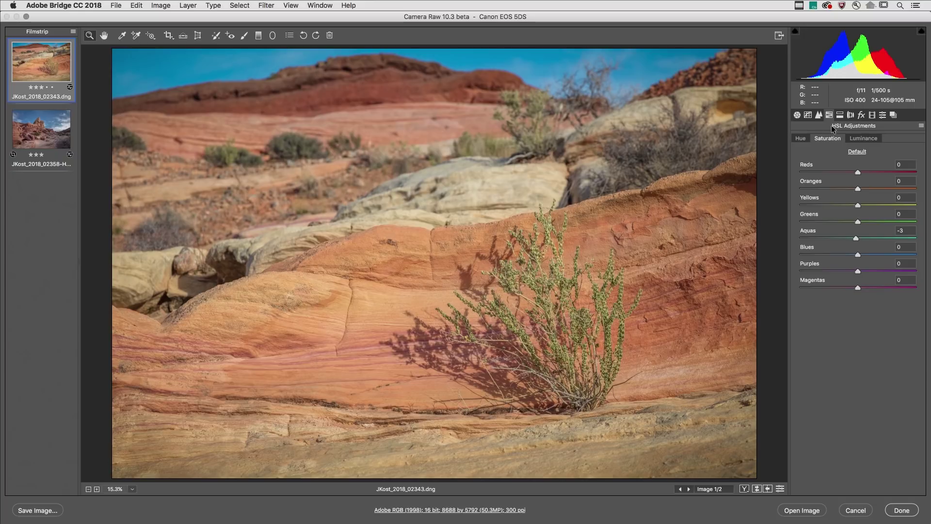
left_click_drag(857, 255, 825, 255)
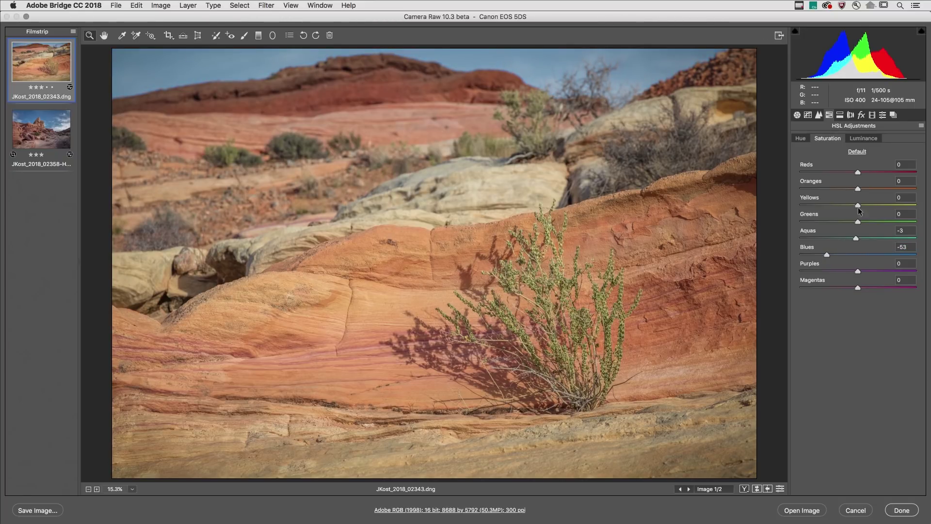
left_click(882, 115)
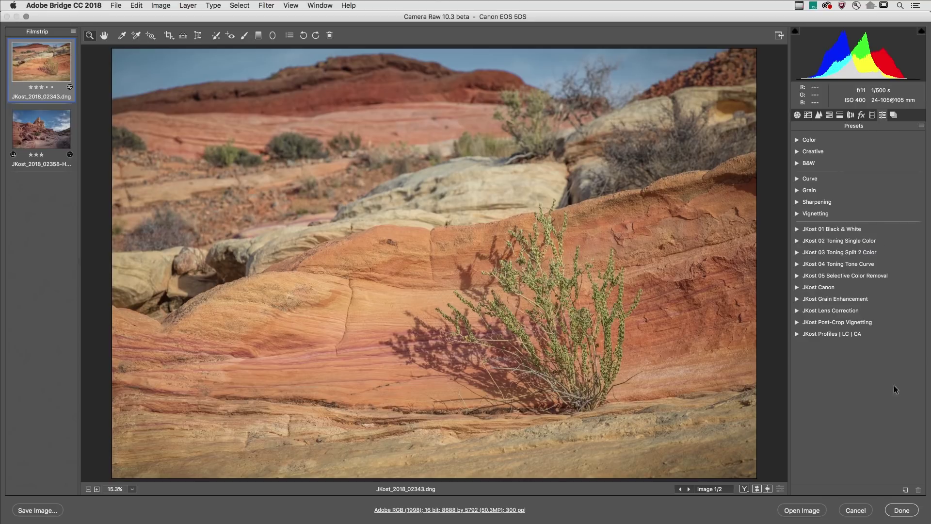
left_click(905, 490)
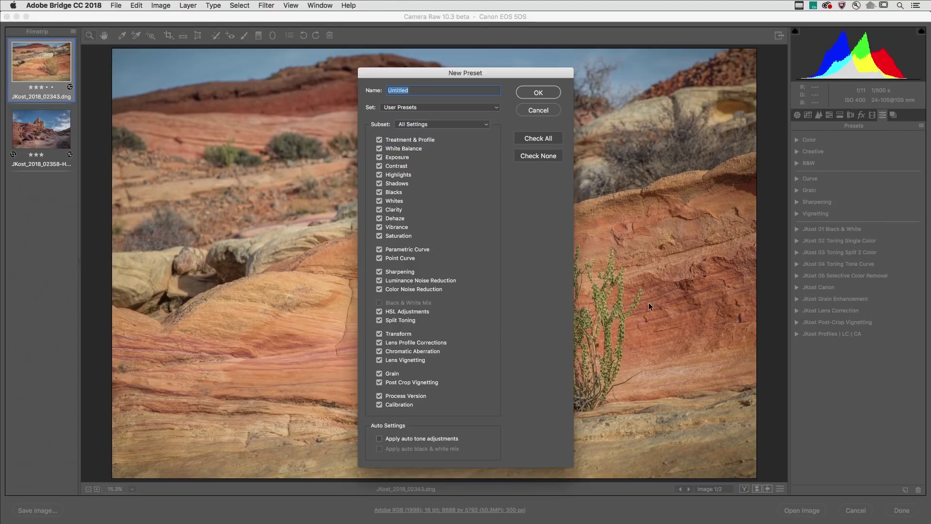
type("Landscape Desat sky")
Limit the preset to Treatment & Profile plus HSL Adjustments, save it, and select the second desert photo
left_click(437, 124)
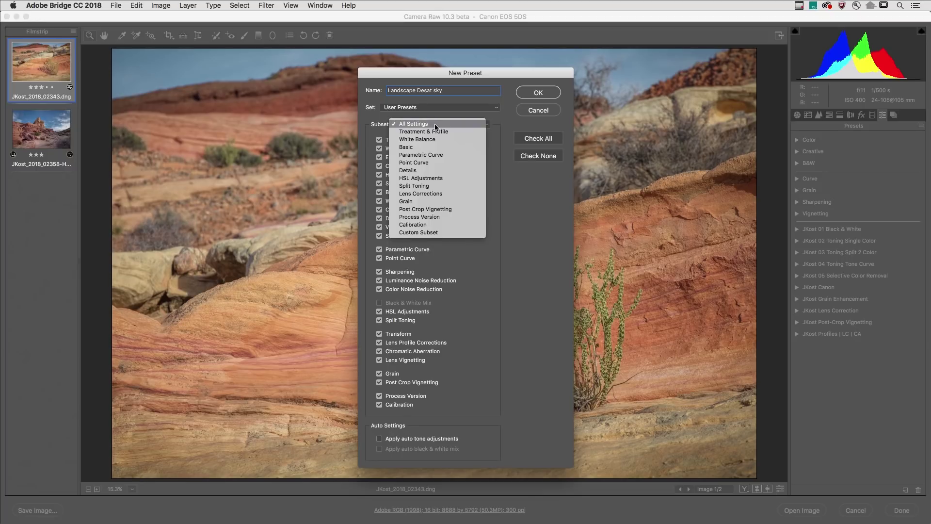
left_click(436, 132)
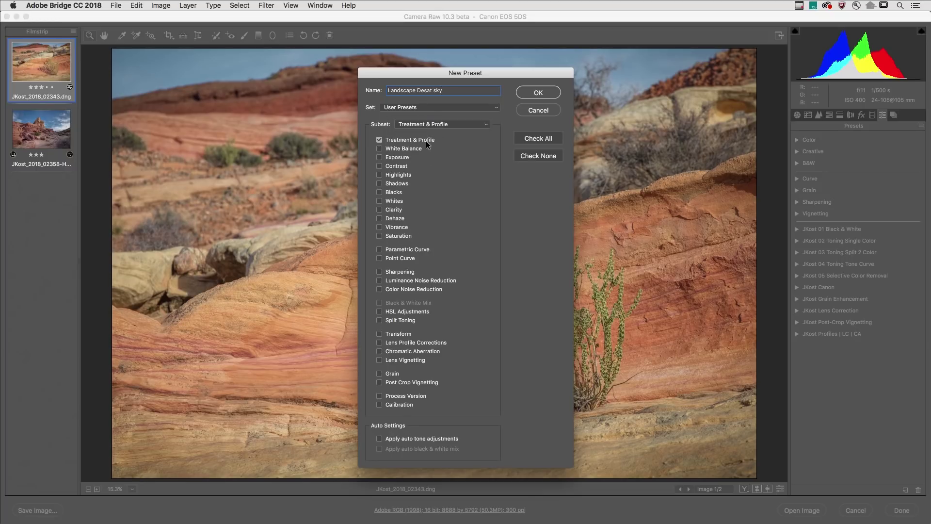
left_click(379, 312)
left_click(537, 92)
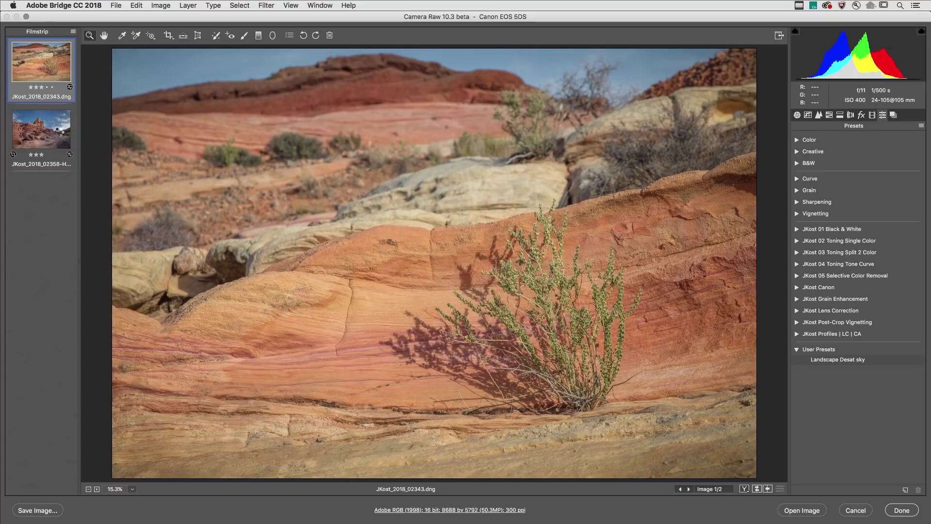
left_click(58, 129)
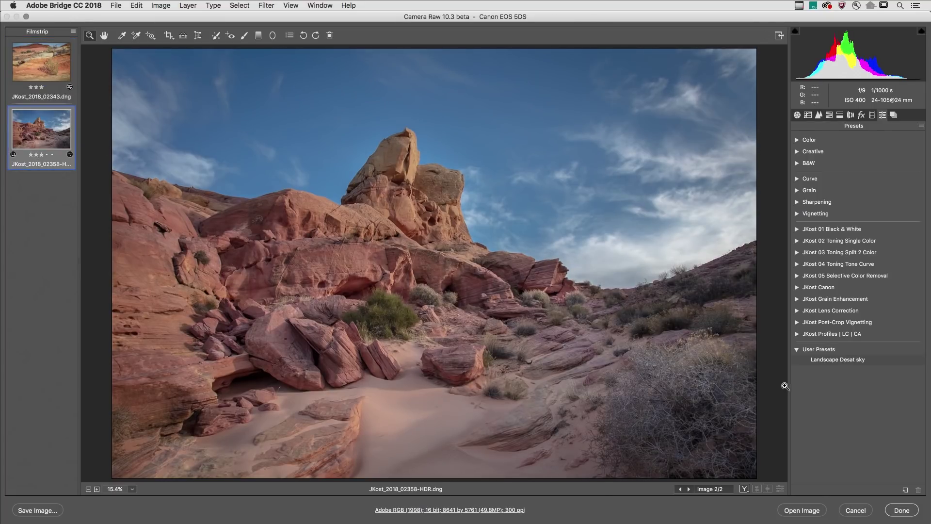
Apply Landscape Desat sky from User Presets to the photo and star it into Favorites
left_click(835, 361)
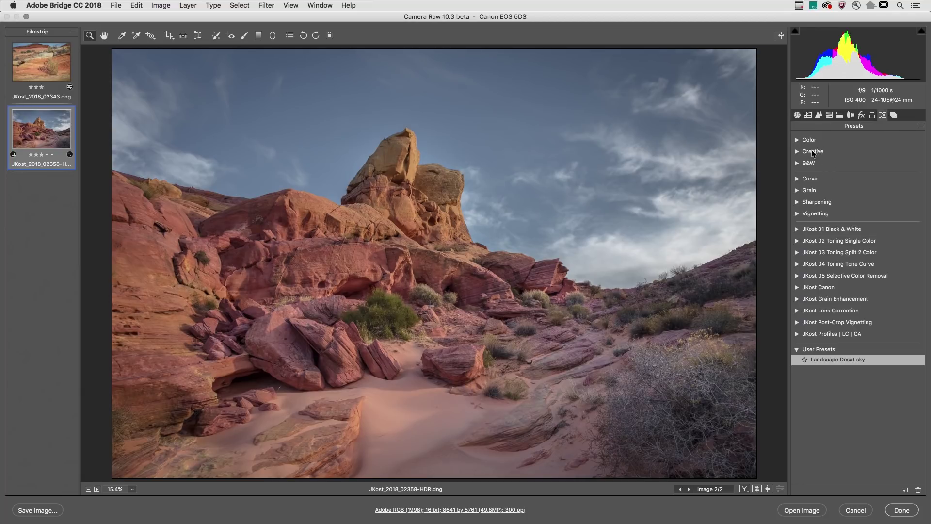
left_click(796, 139)
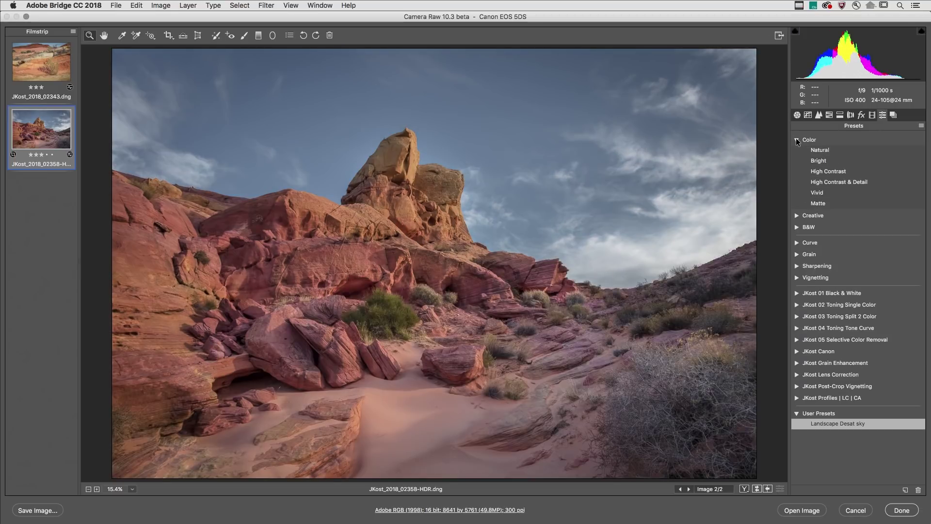
left_click(796, 140)
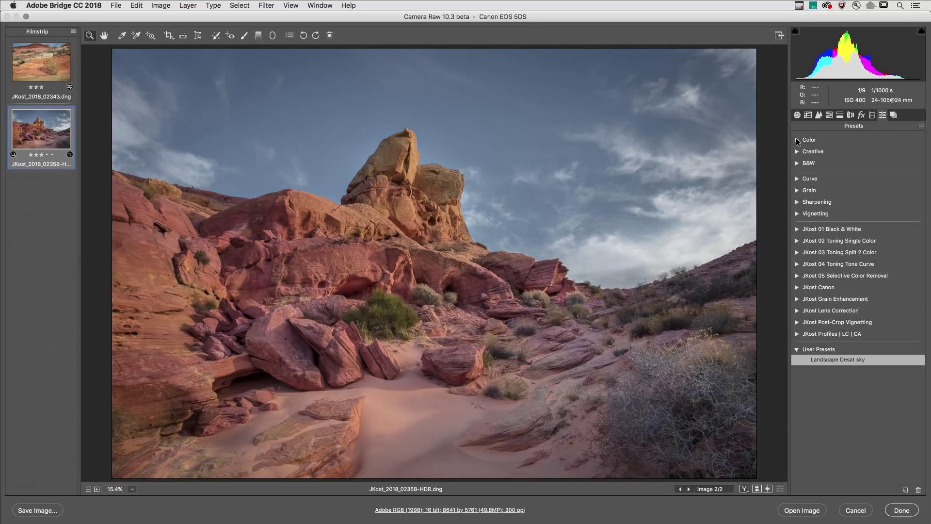
left_click(805, 359)
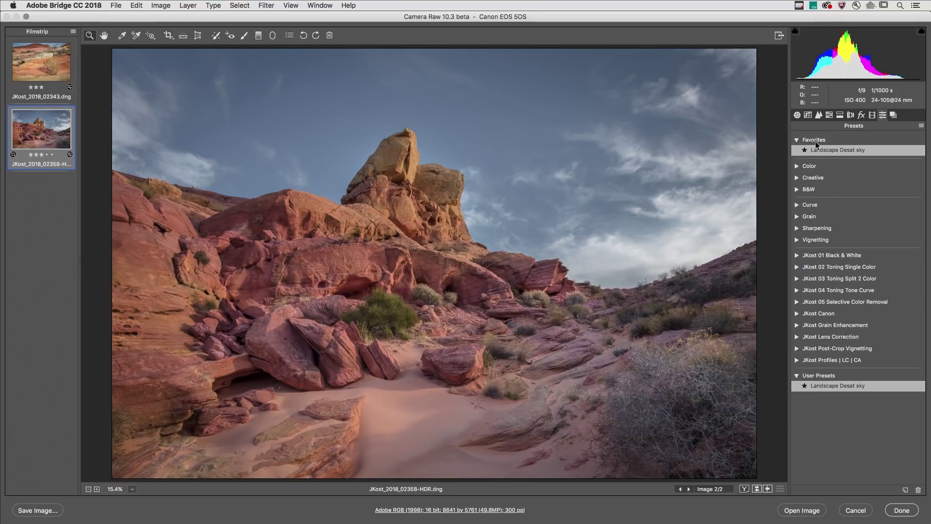